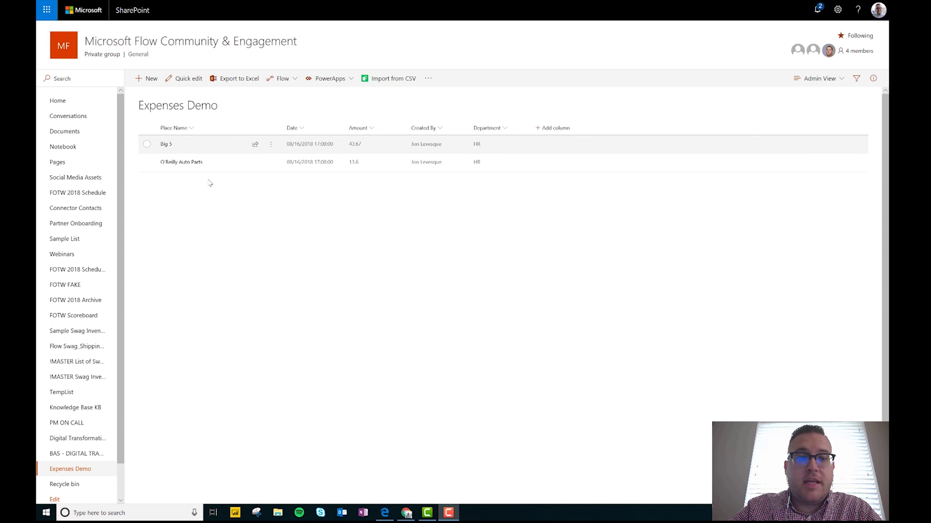
left_click(166, 145)
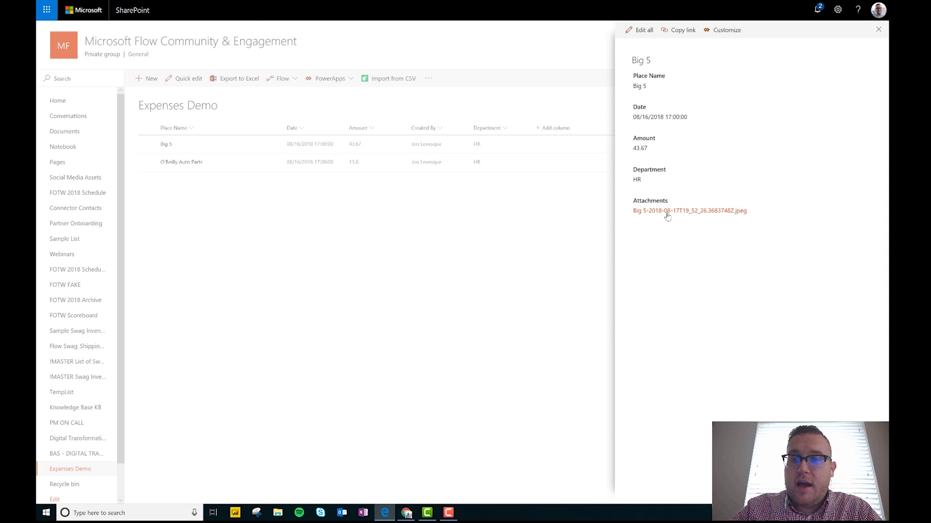
left_click(682, 212)
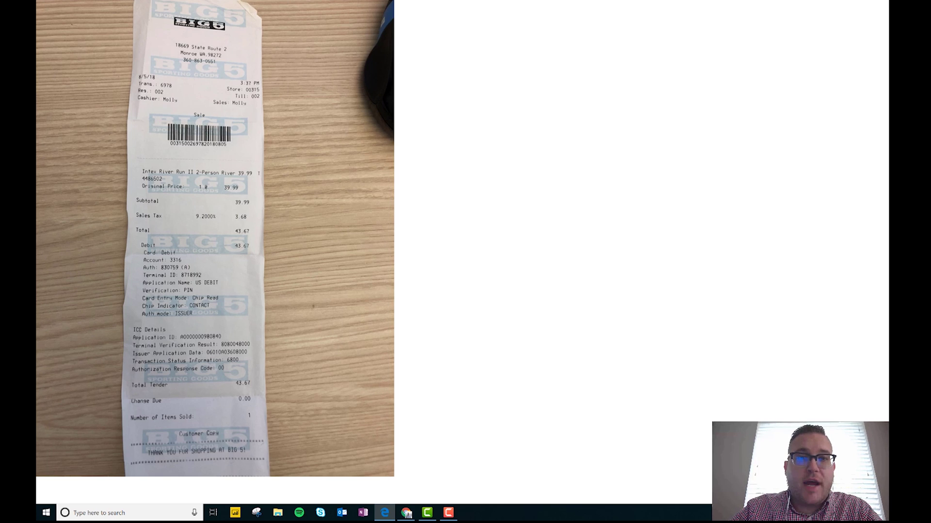
key("ctrl+w")
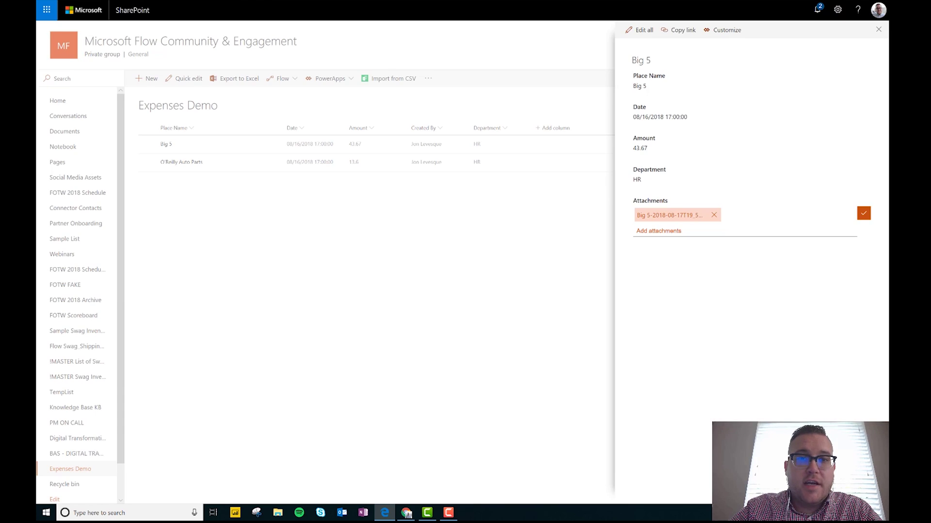
left_click(569, 224)
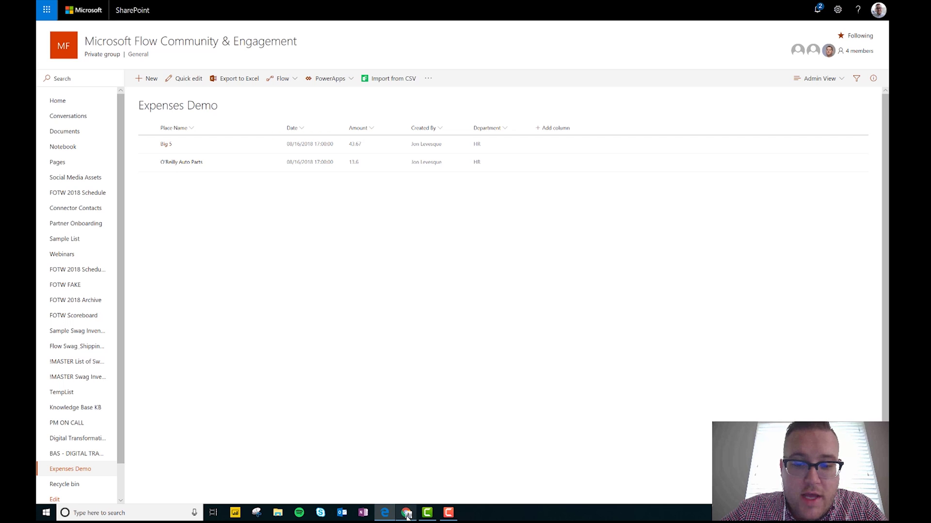
In the Track My Expenses flow, start a new trigger input and inspect the Department and Amount input options
left_click(406, 513)
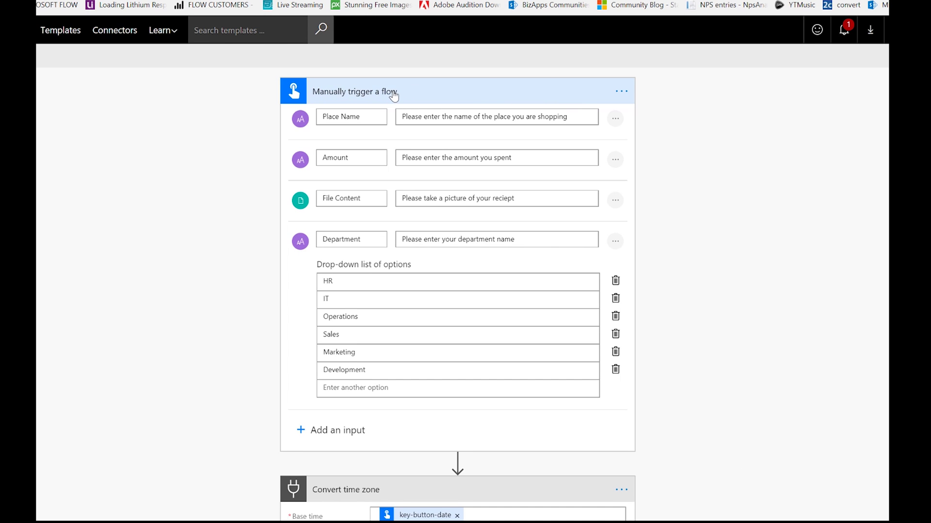
left_click(308, 430)
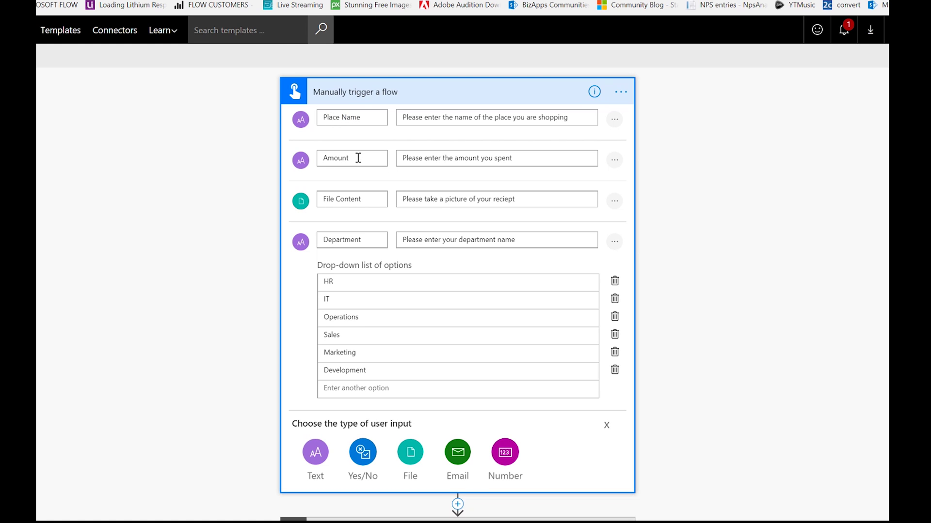
left_click(614, 242)
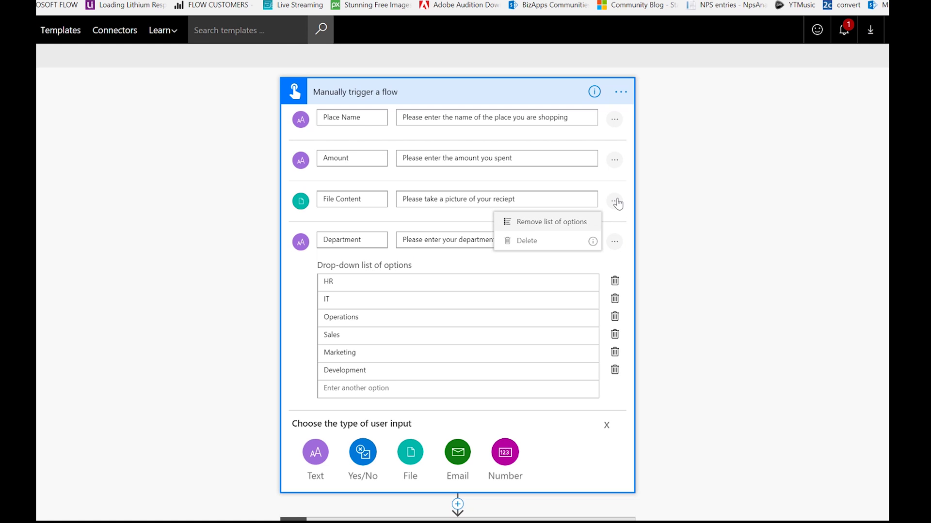
left_click(614, 163)
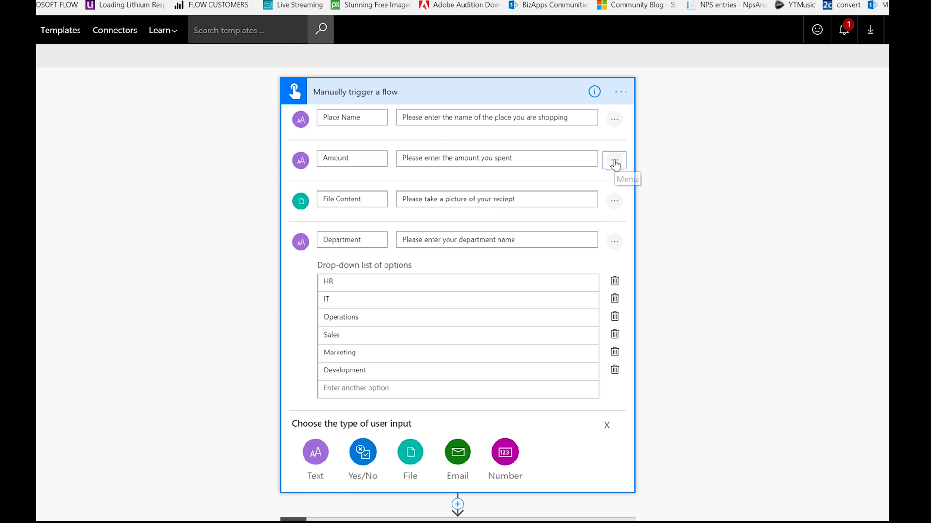
left_click(614, 163)
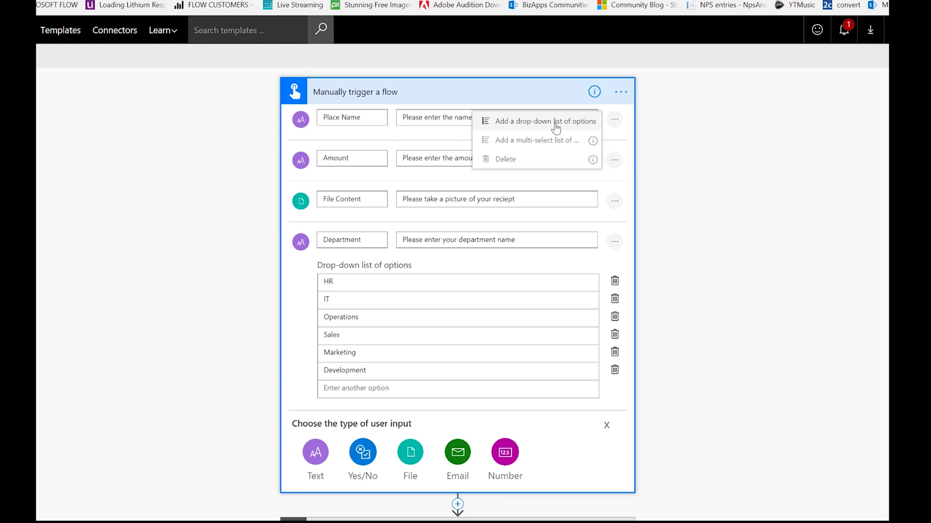
key("Escape")
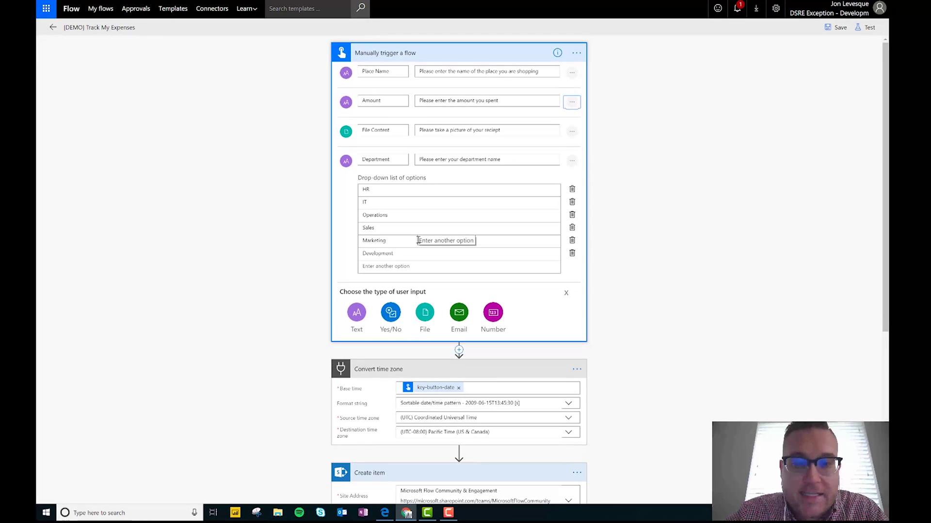
scroll(418, 240, "down", 1)
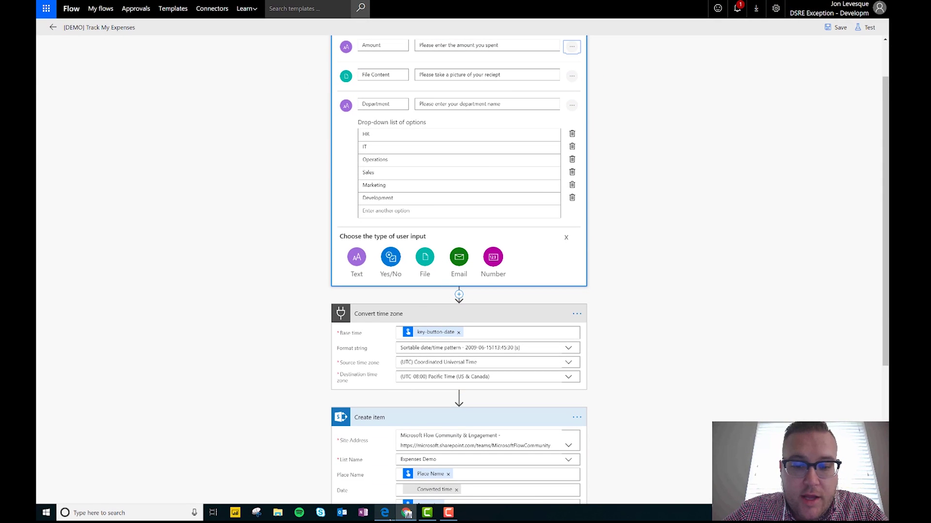
left_click(385, 513)
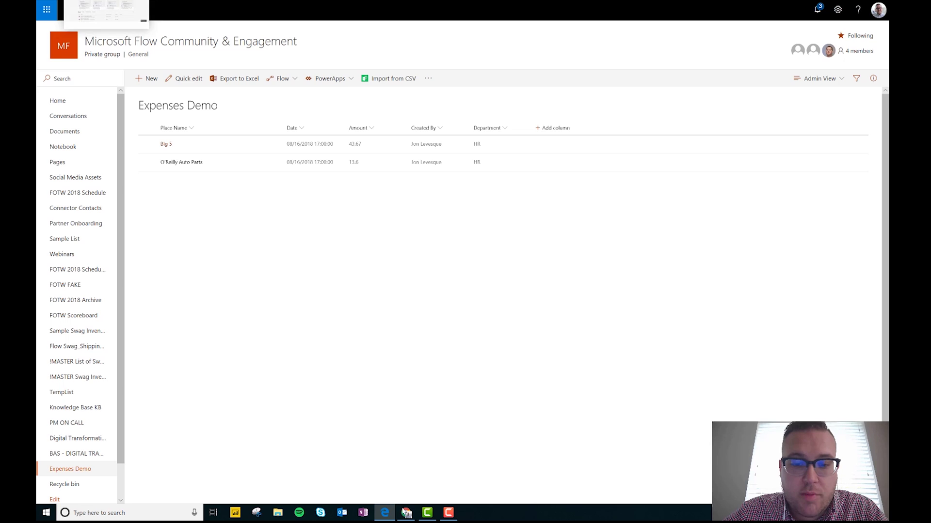
left_click(406, 513)
scroll(422, 330, "down", 1)
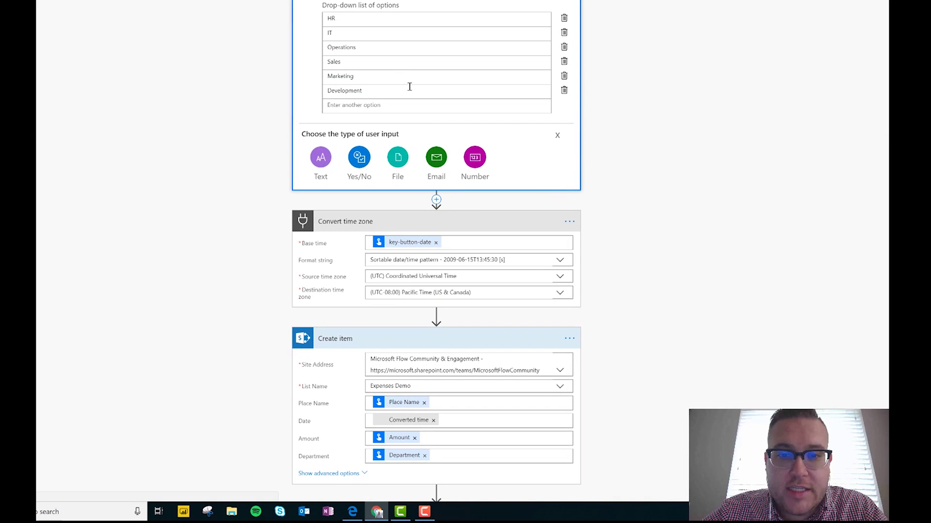
mouse_move(410, 247)
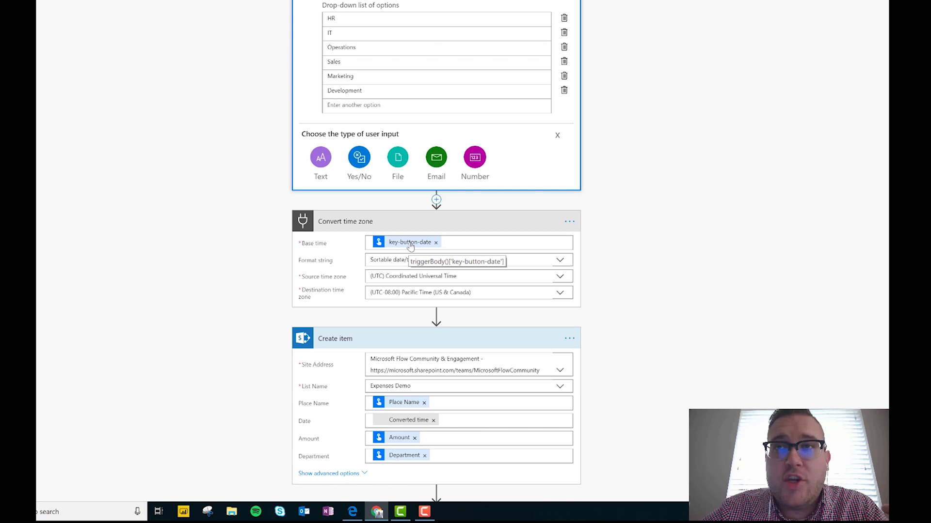
scroll(410, 247, "down", 1)
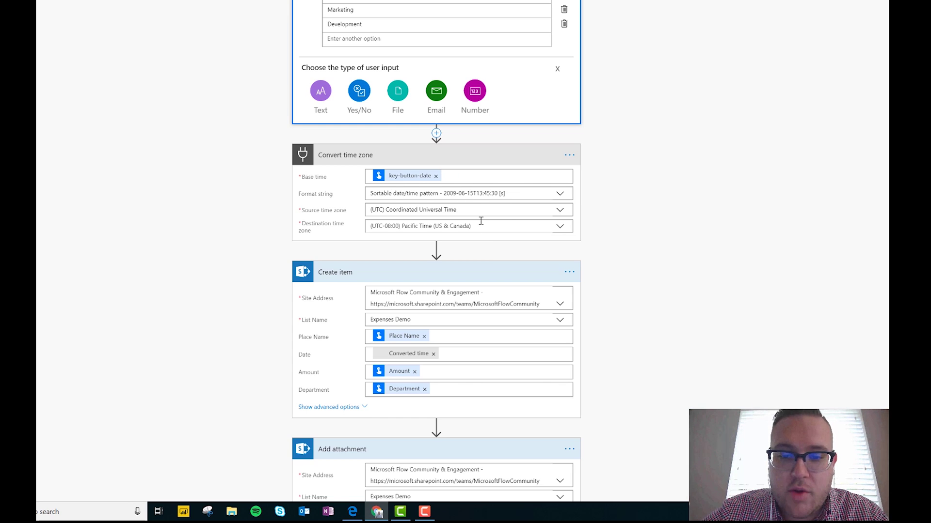
Open the dynamic content list for the Create item step's Place Name field
scroll(481, 221, "down", 2)
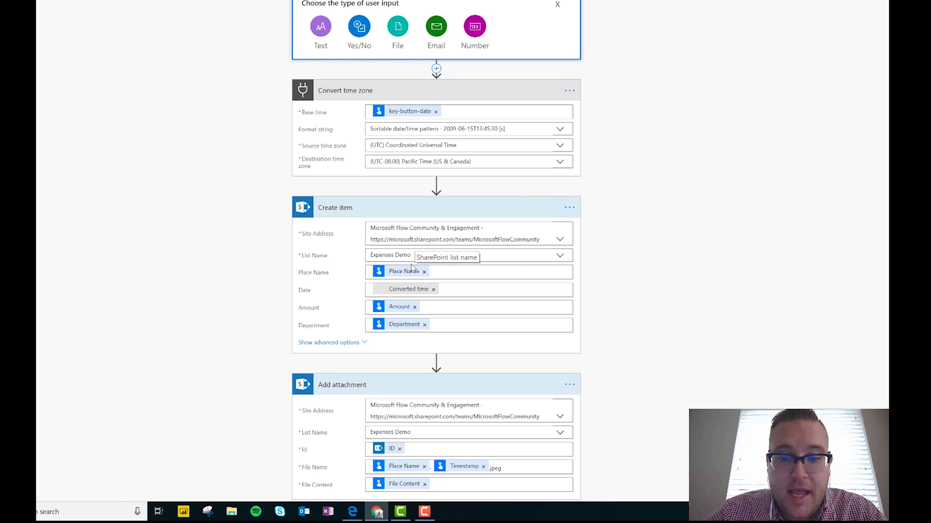
left_click(463, 272)
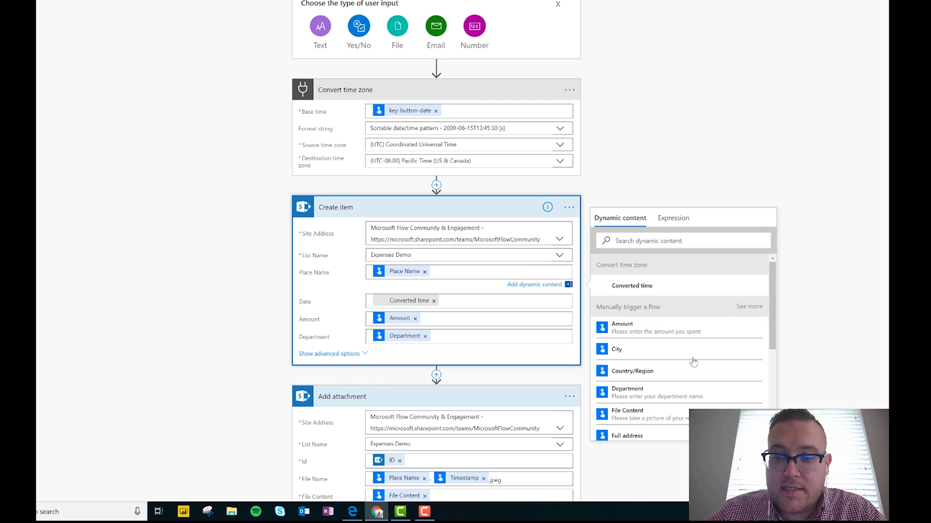
scroll(696, 380, "down", 1)
scroll(697, 384, "down", 1)
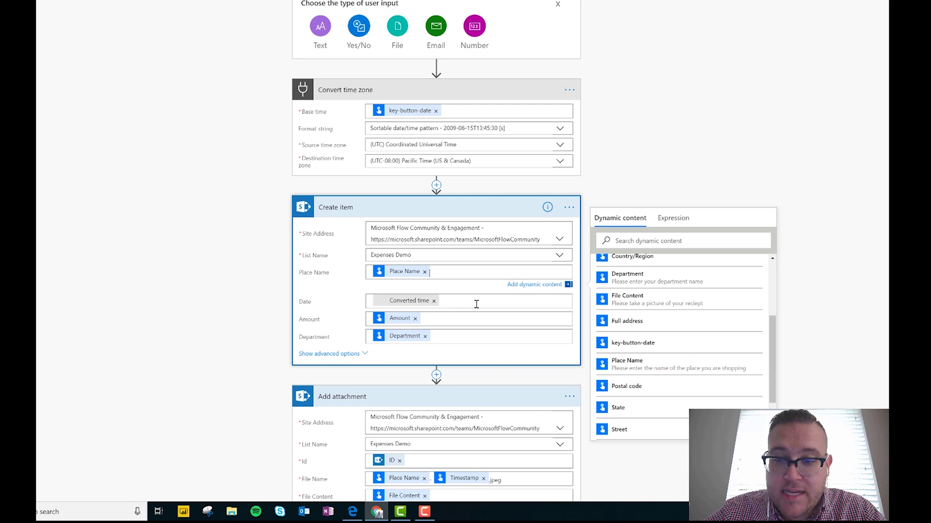
scroll(649, 365, "up", 1)
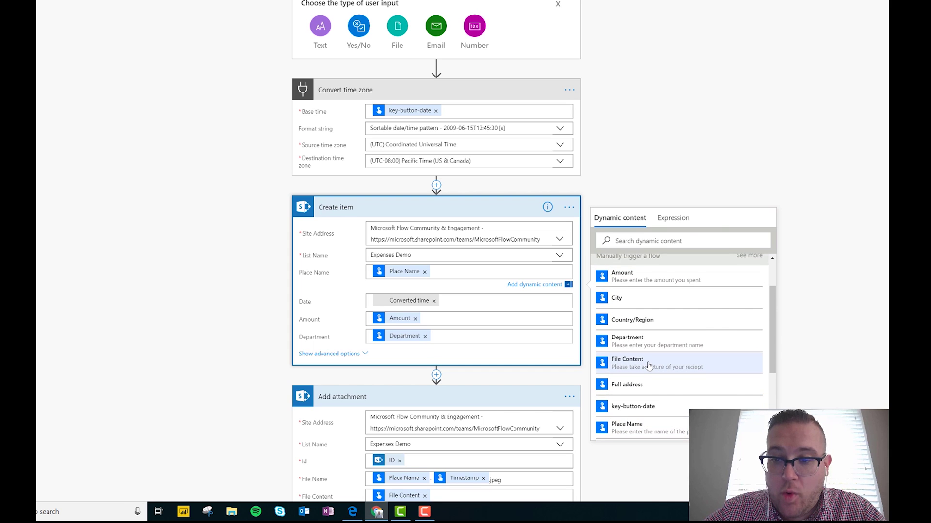
scroll(648, 365, "up", 1)
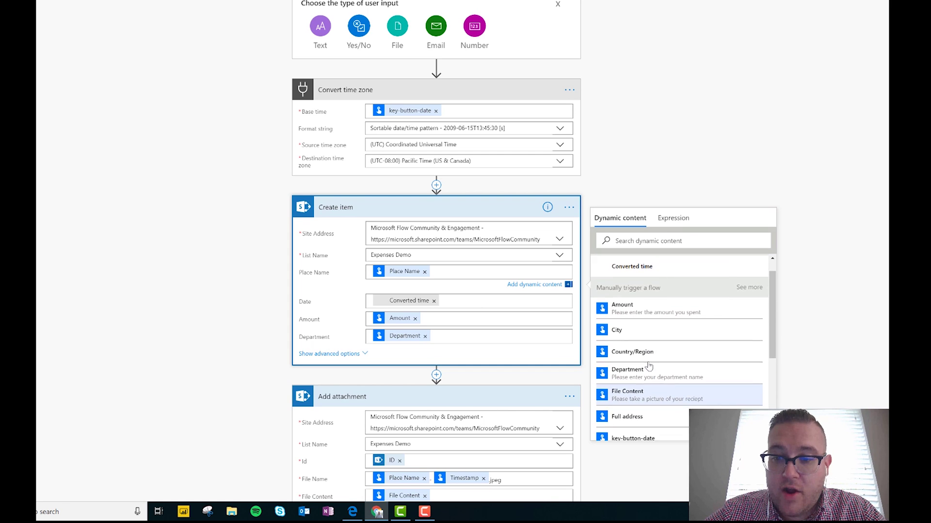
scroll(648, 365, "down", 1)
scroll(645, 371, "down", 1)
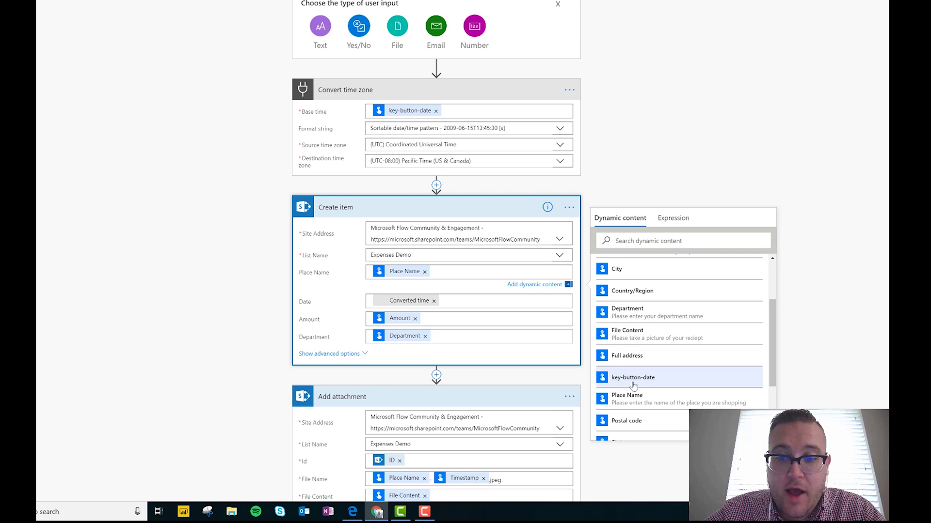
scroll(661, 352, "down", 4)
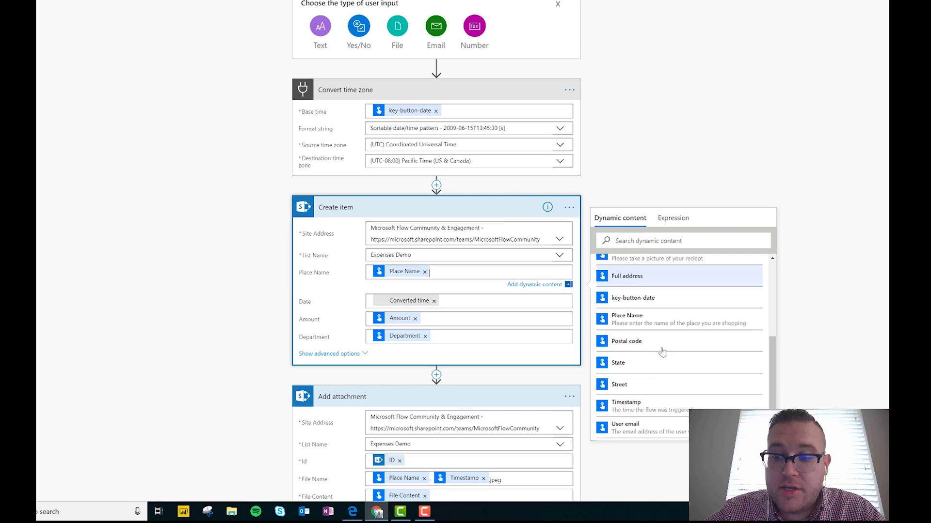
scroll(660, 358, "up", 8)
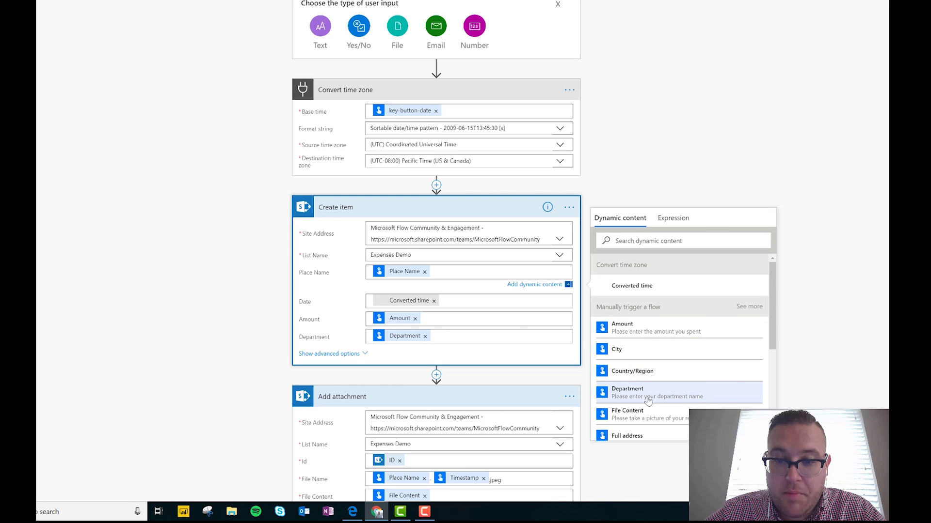
scroll(512, 335, "down", 1)
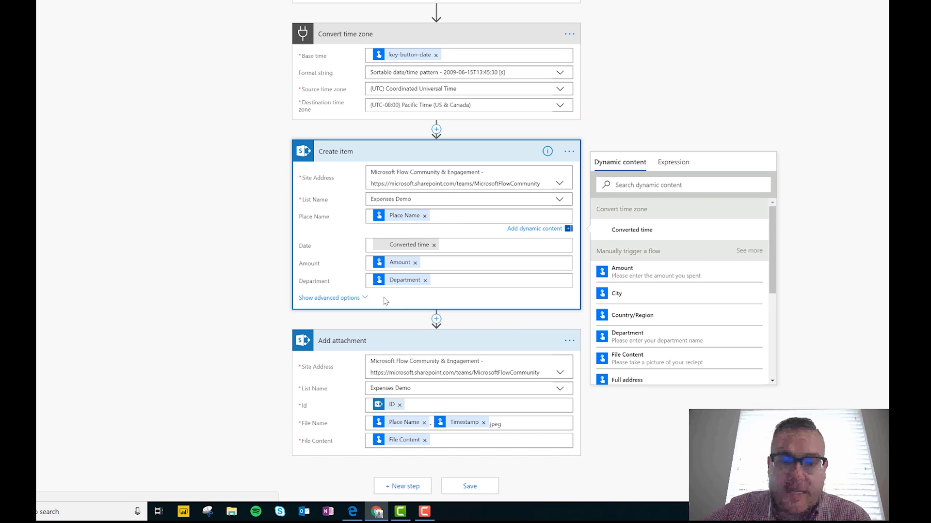
Expand the Create item advanced fields, then hide them so Limit Columns by View is gone
left_click(366, 300)
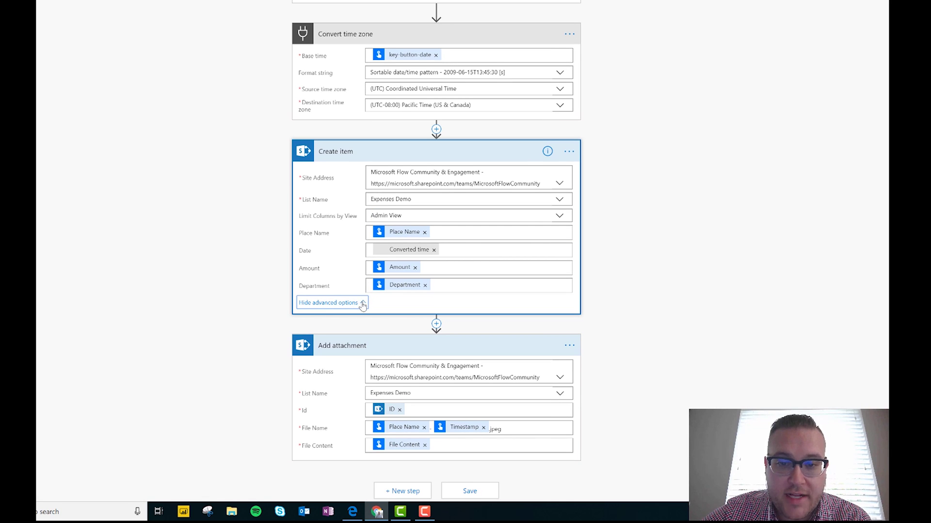
left_click(362, 304)
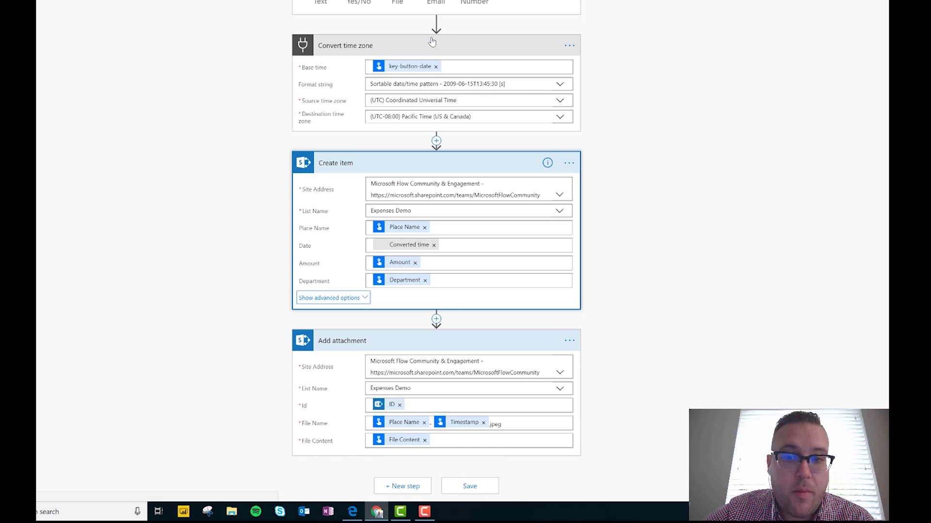
left_click(465, 443)
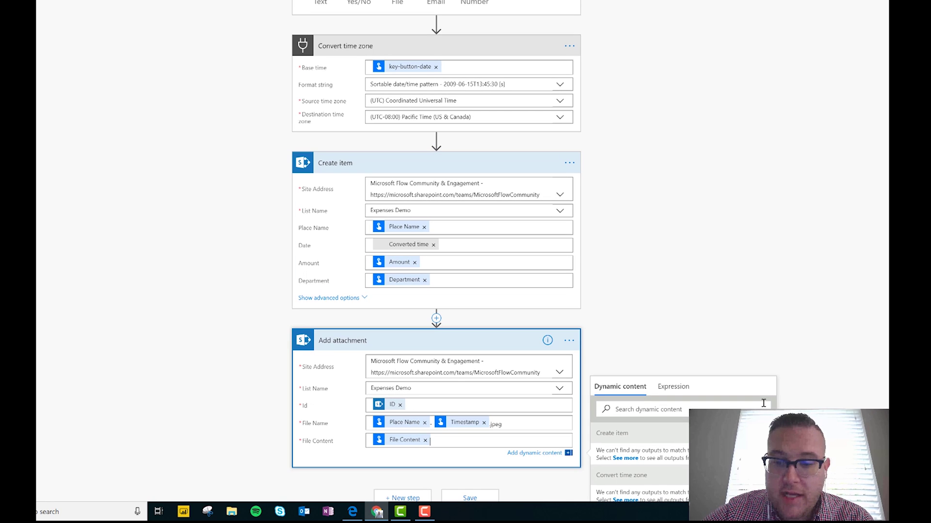
scroll(811, 268, "down", 2)
scroll(811, 267, "down", 1)
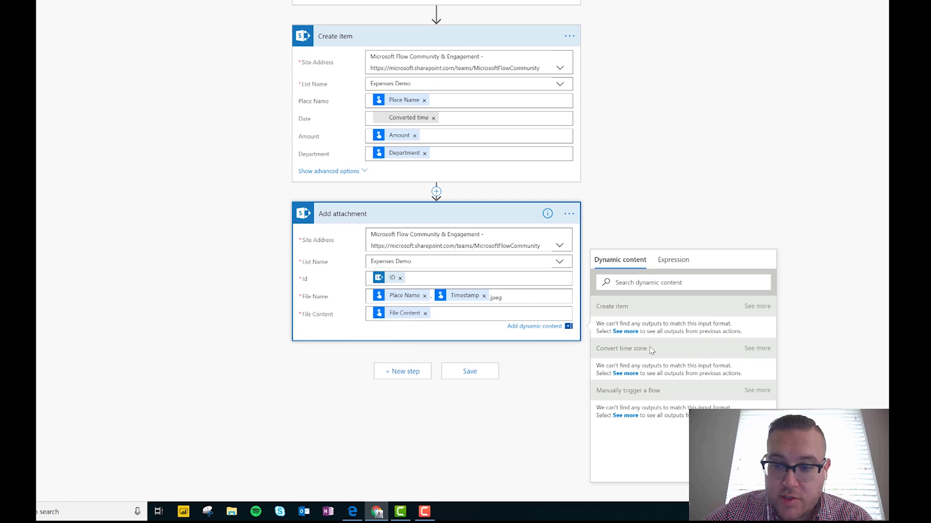
left_click(763, 390)
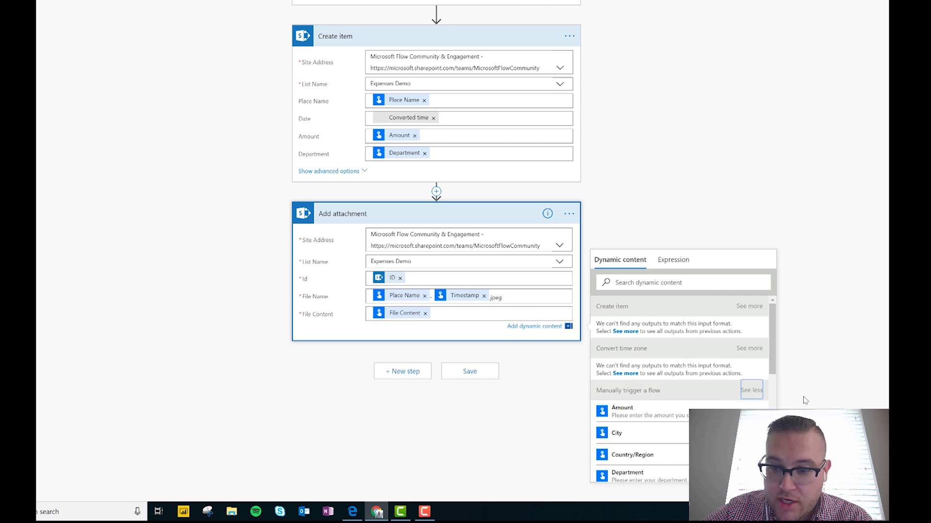
scroll(679, 343, "down", 3)
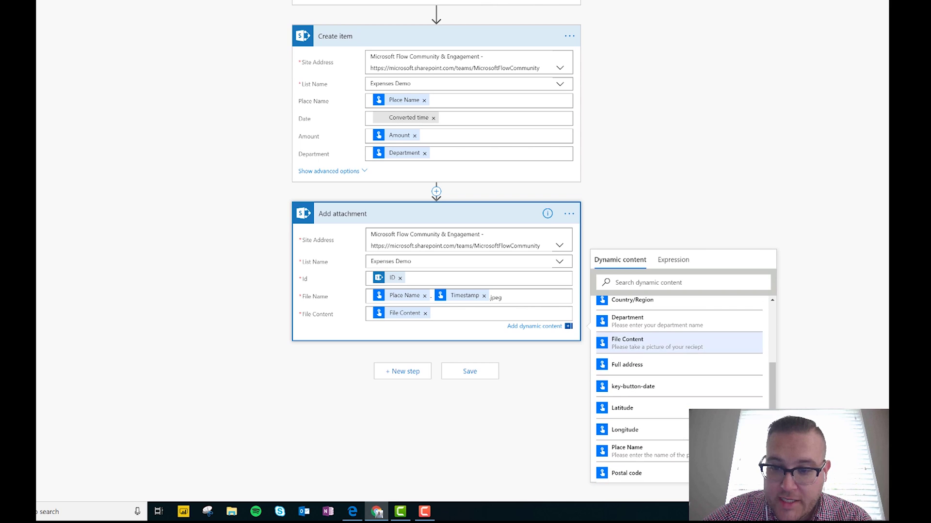
scroll(678, 426, "down", 2)
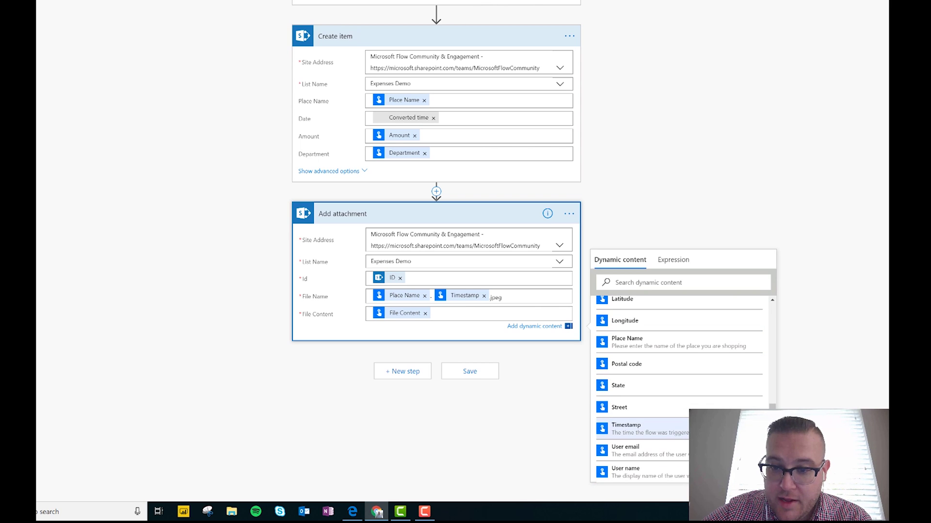
scroll(679, 363, "up", 10)
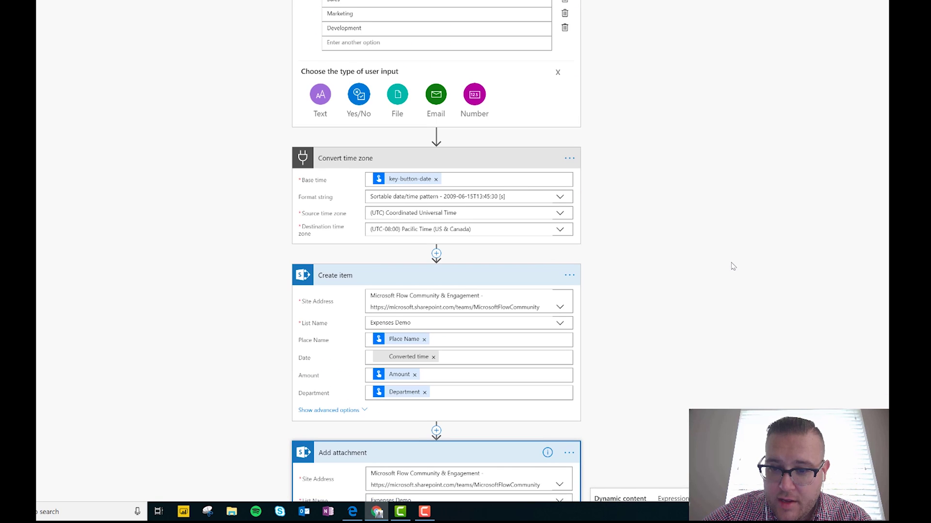
scroll(733, 266, "down", 3)
scroll(733, 266, "down", 2)
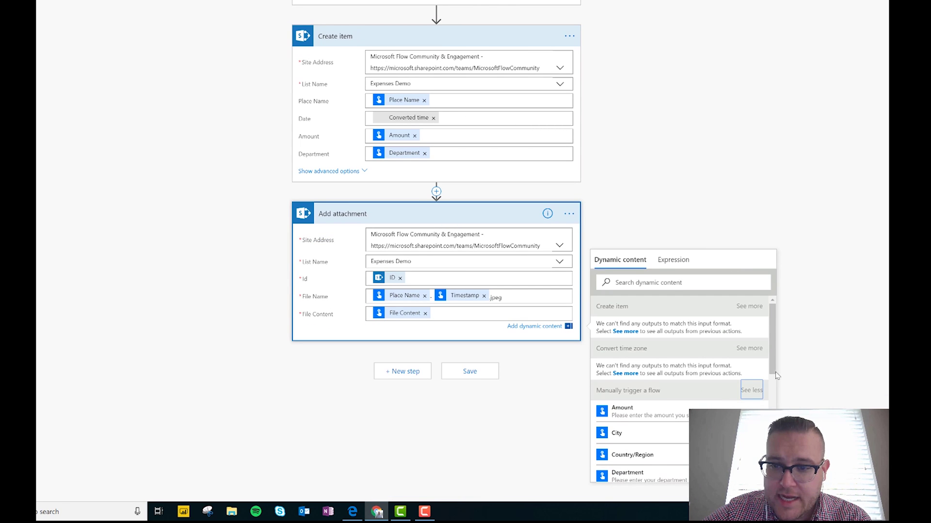
left_click(751, 398)
left_click(645, 155)
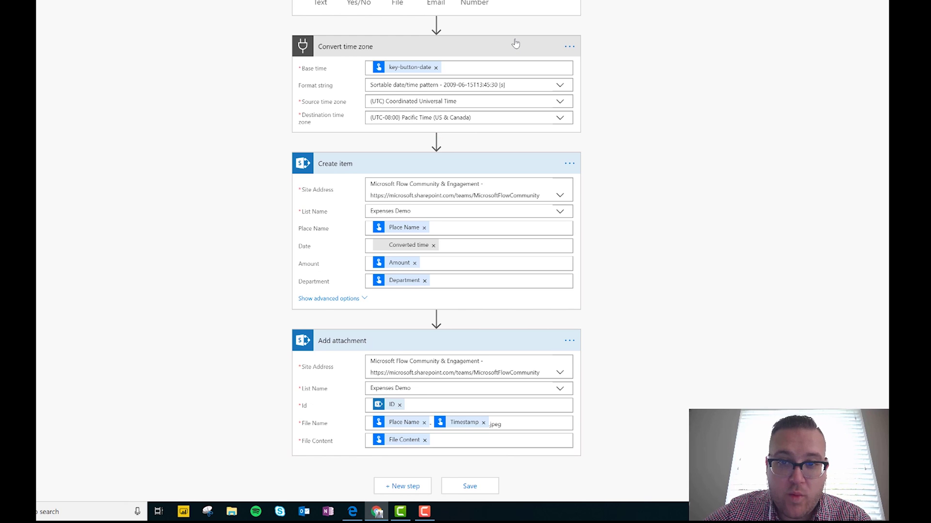
Scroll through the finished flow and check the expressions behind the File Name tokens
scroll(515, 40, "up", 3)
scroll(345, 62, "up", 2)
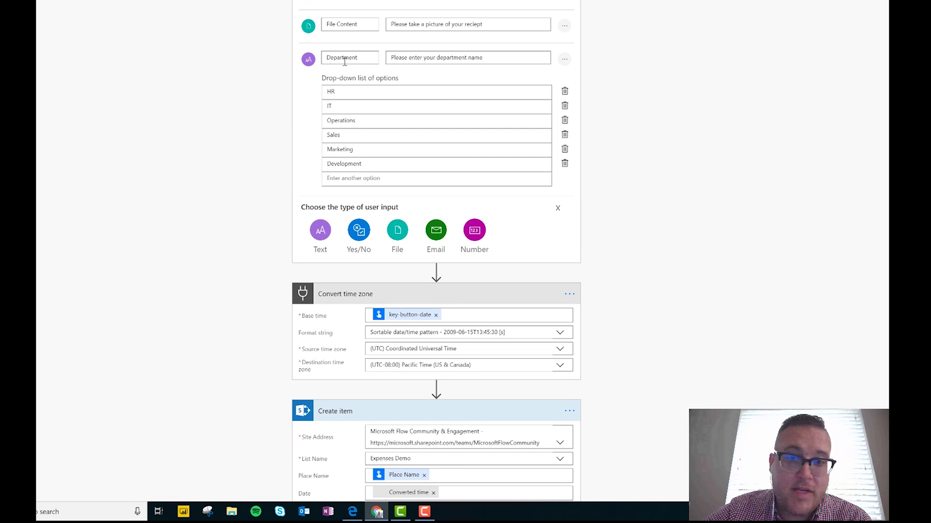
scroll(345, 61, "down", 5)
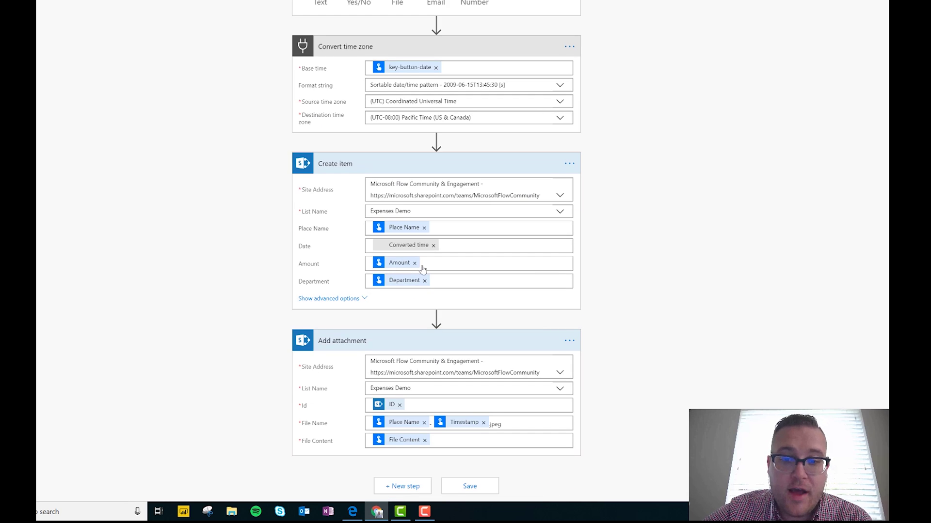
mouse_move(391, 426)
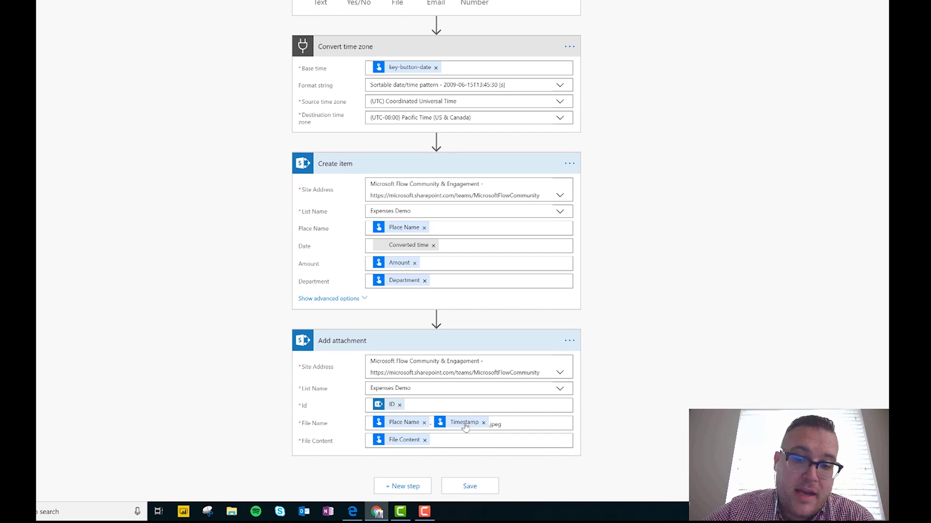
mouse_move(465, 426)
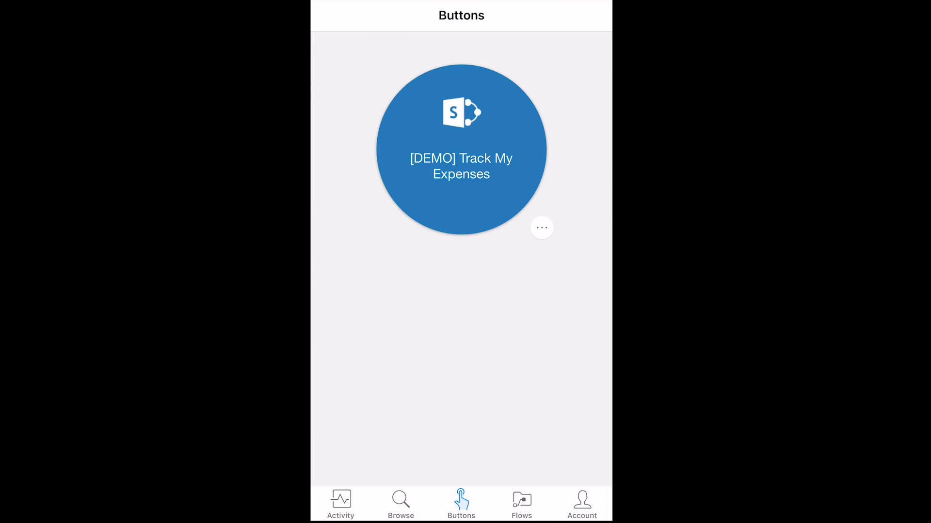
Run the [DEMO] Track My Expenses button with Place Name 'Post office' and Amount 36.70, and start attaching the receipt
left_click(461, 149)
left_click(339, 68)
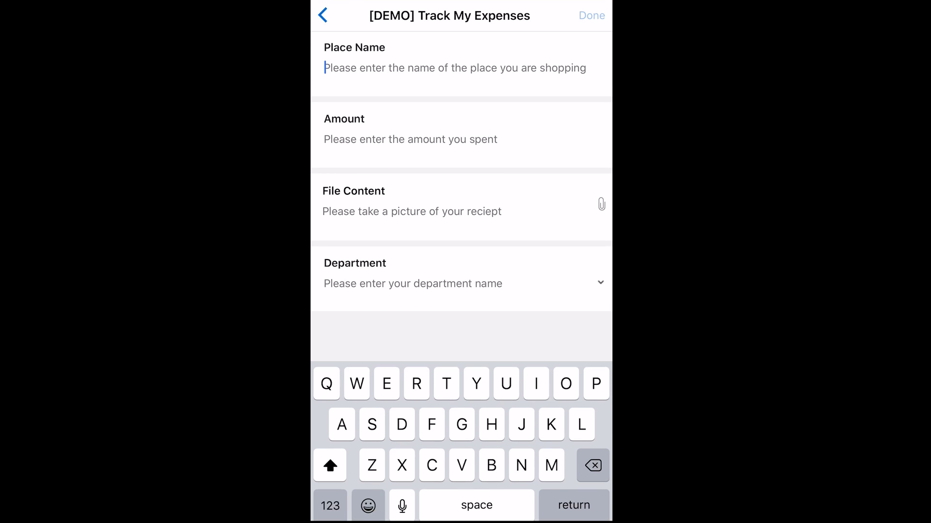
type("Post office")
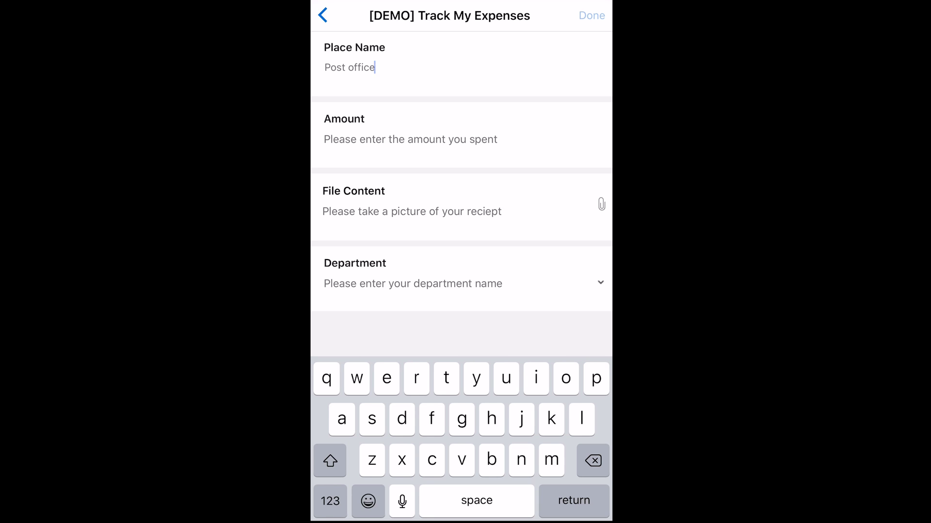
left_click(368, 140)
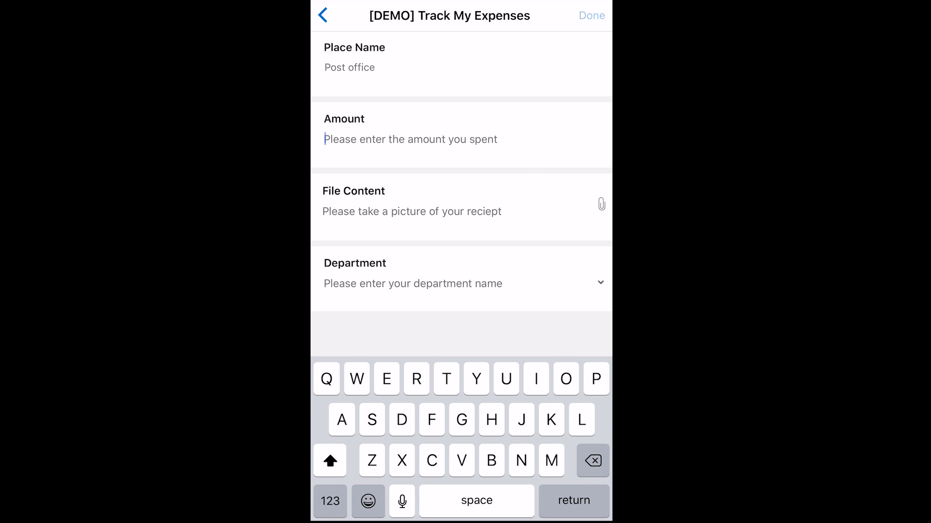
type("36")
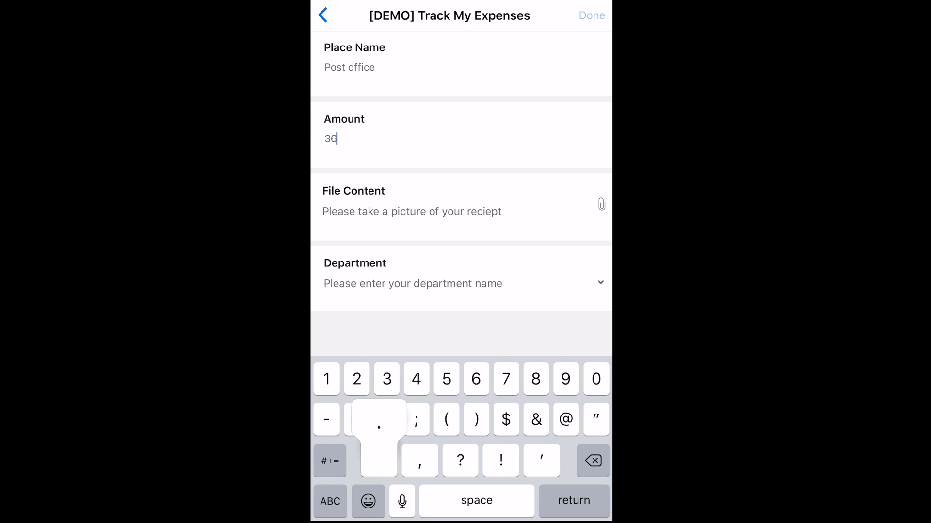
type(".70")
left_click(325, 138)
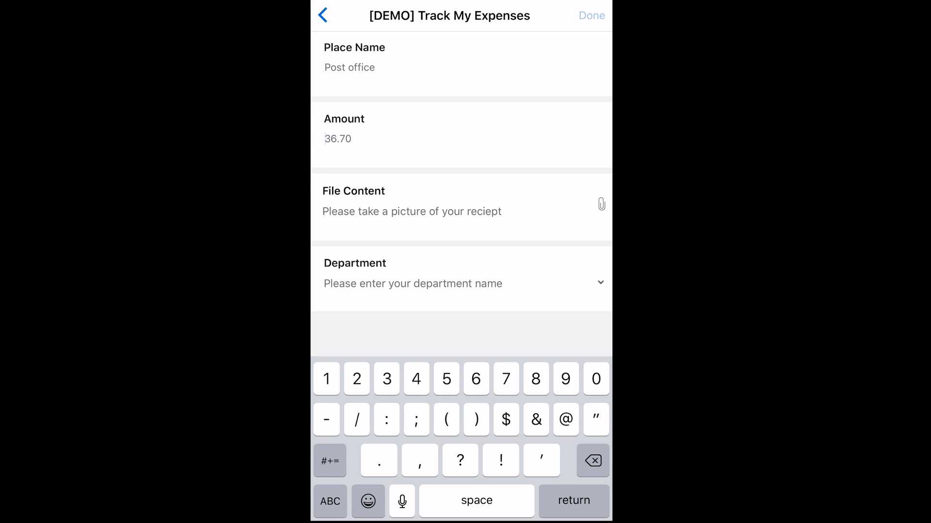
type("7")
key("BackSpace")
left_click(601, 204)
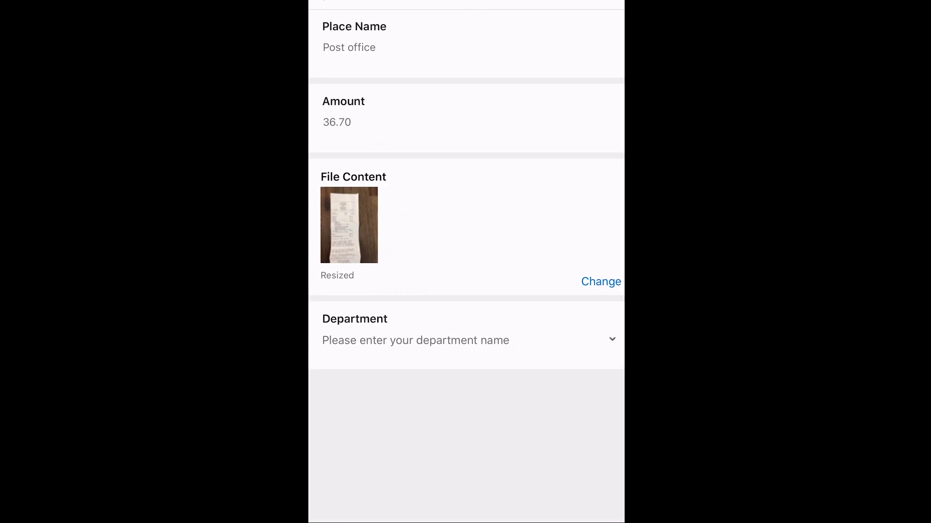
Select HR as the department and submit, then check the new Post office item's creator in Expenses Demo
left_click(465, 341)
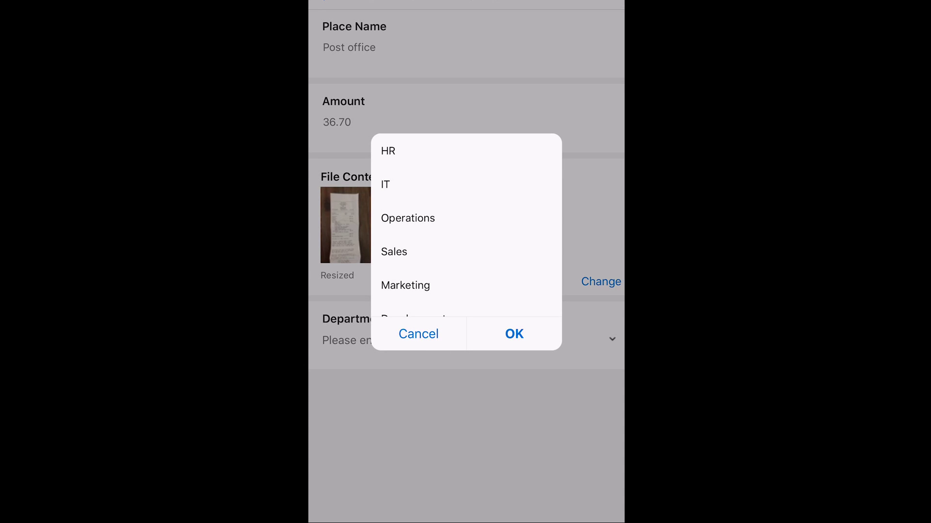
left_click(388, 151)
left_click(514, 334)
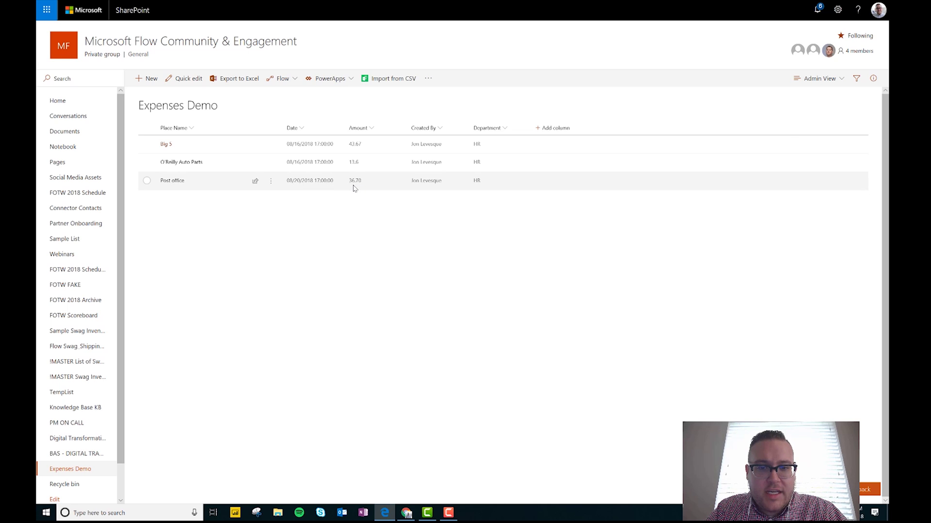
left_click(429, 183)
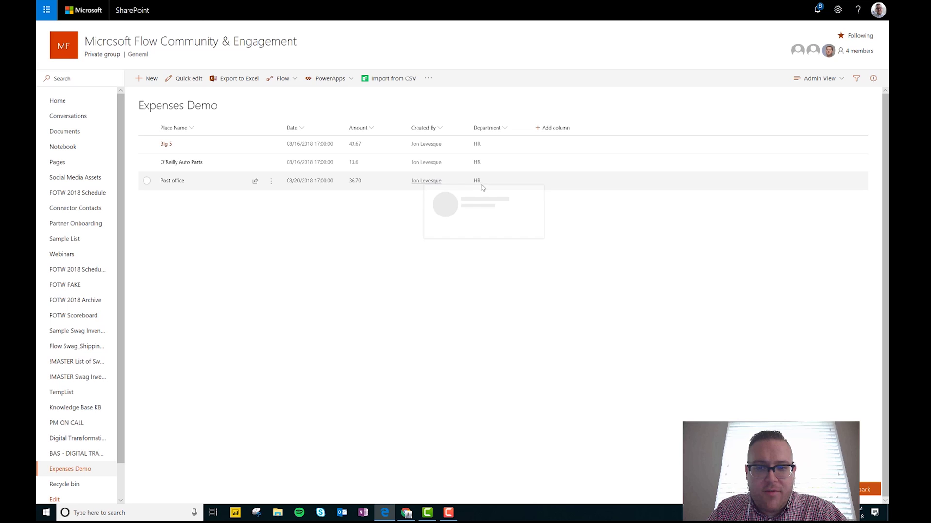
left_click(628, 293)
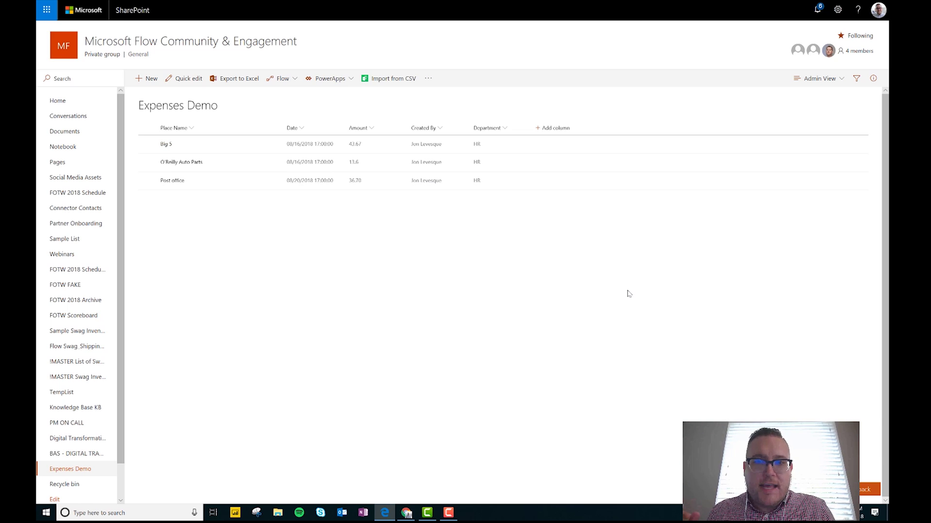